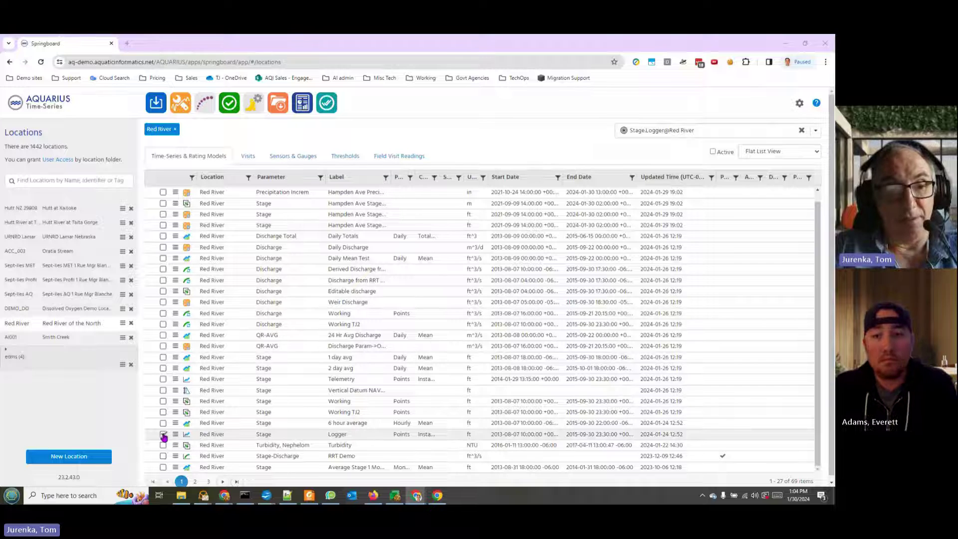
Step: Open the Stage.Logger@Red River series in the Data Review Tool
{"action": "left_click", "coordinate": [184, 107]}
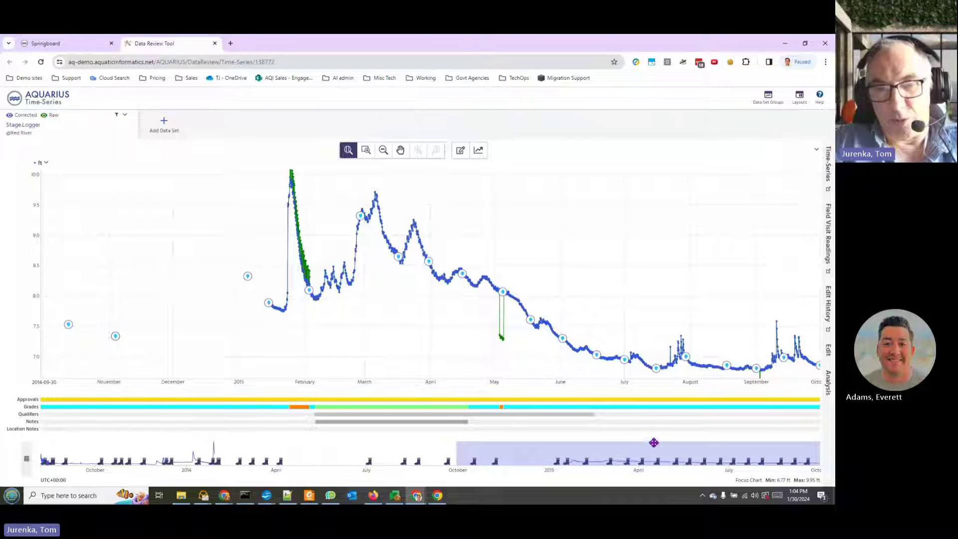
Step: Move and stretch the navigator range to cover August 2013 through mid-2015
{"action": "left_click_drag", "start_coordinate": [657, 449], "coordinate": [196, 451]}
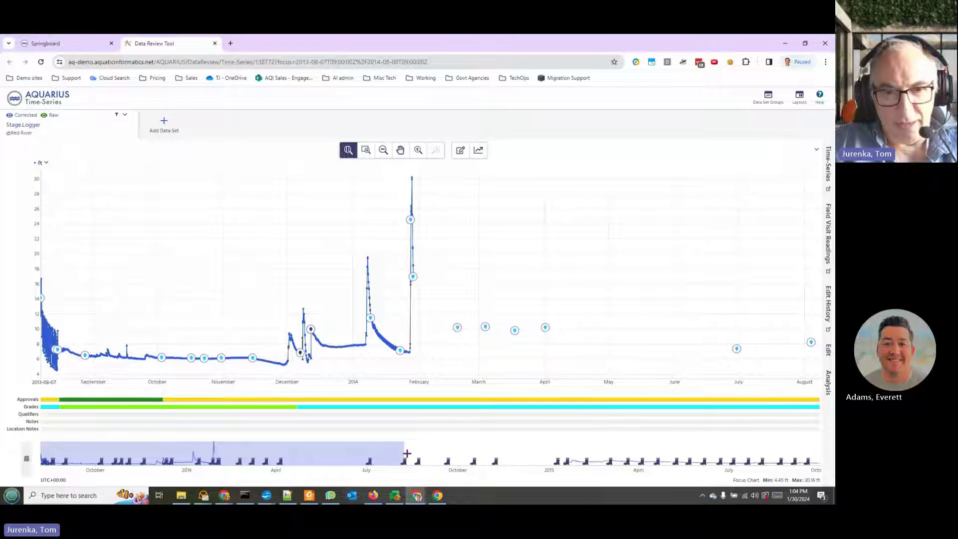
{"action": "left_click_drag", "start_coordinate": [405, 453], "coordinate": [703, 453]}
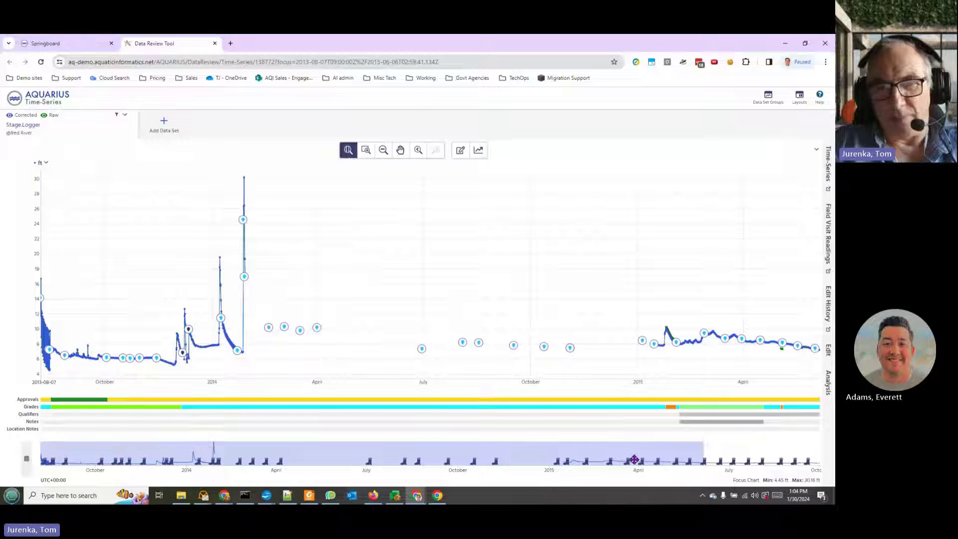
{"action": "mouse_move", "coordinate": [513, 345]}
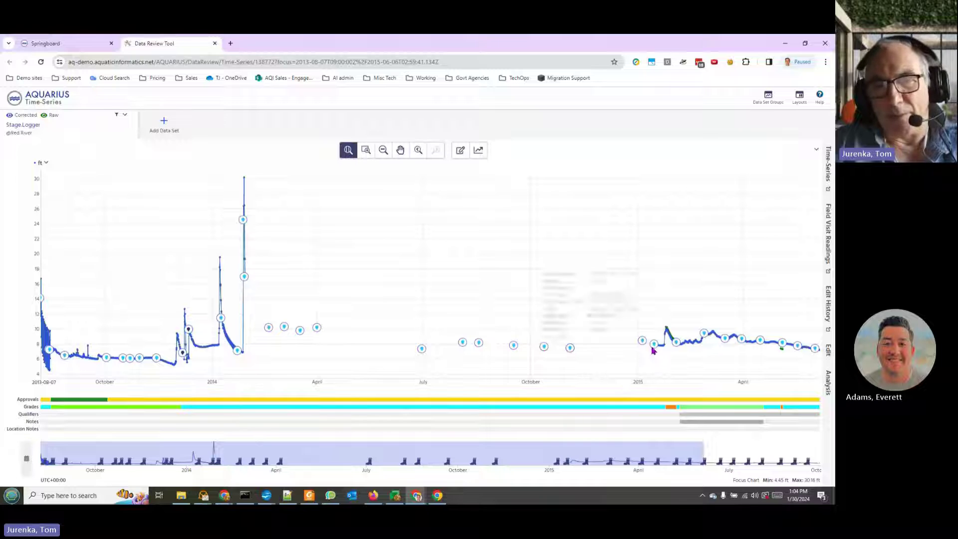
{"action": "mouse_move", "coordinate": [658, 354]}
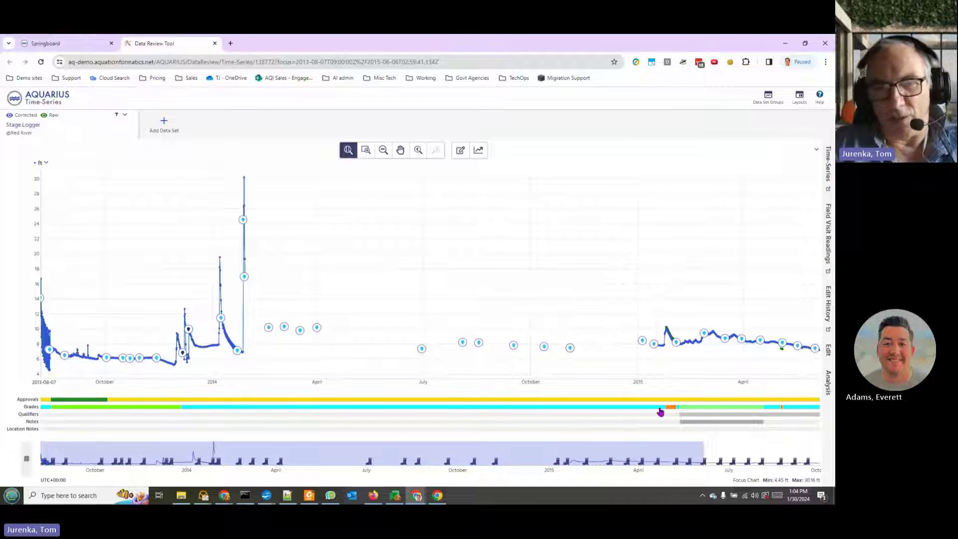
Step: Zoom the chart to 7 August–4 September 2013, where stage falls from 16 ft to 6.5 ft
{"action": "left_click_drag", "start_coordinate": [73, 201], "coordinate": [13, 199]}
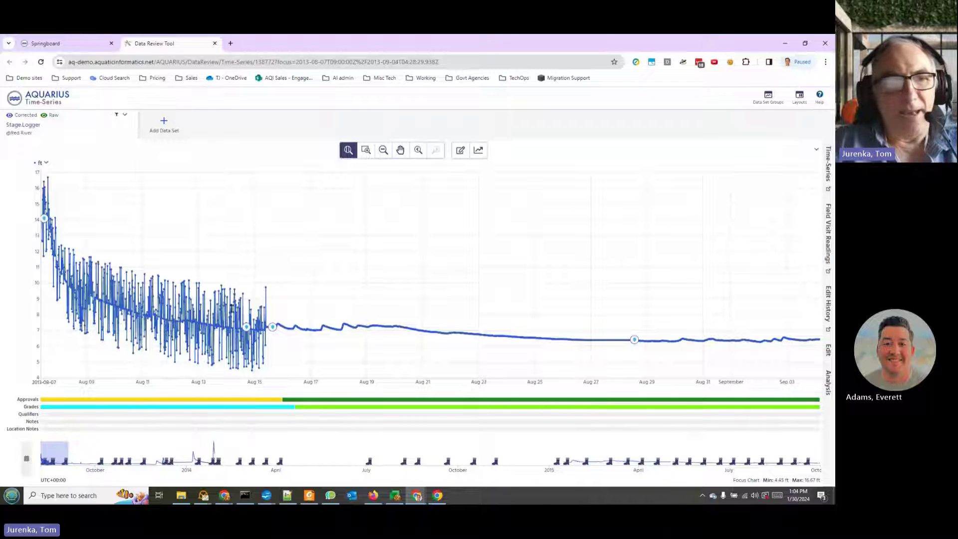
{"action": "mouse_move", "coordinate": [60, 402]}
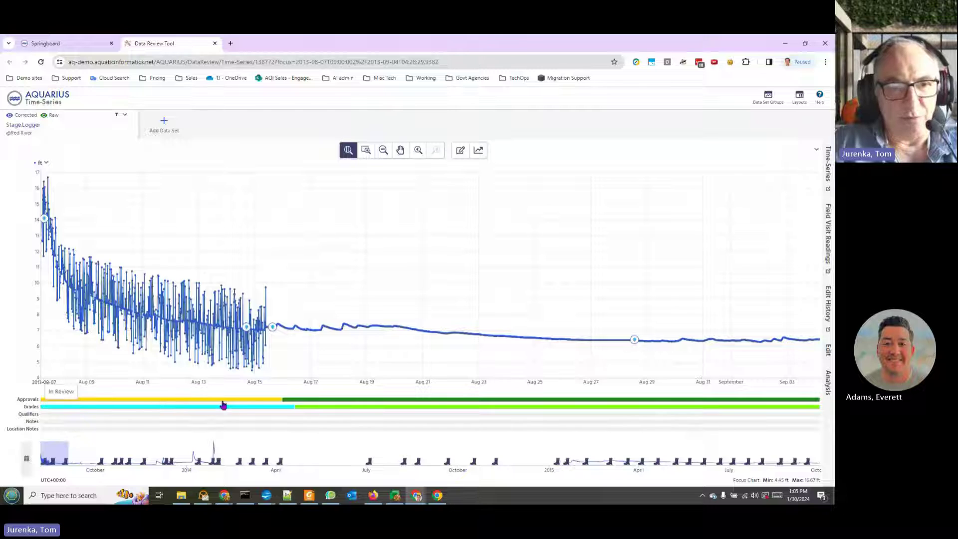
{"action": "mouse_move", "coordinate": [307, 405]}
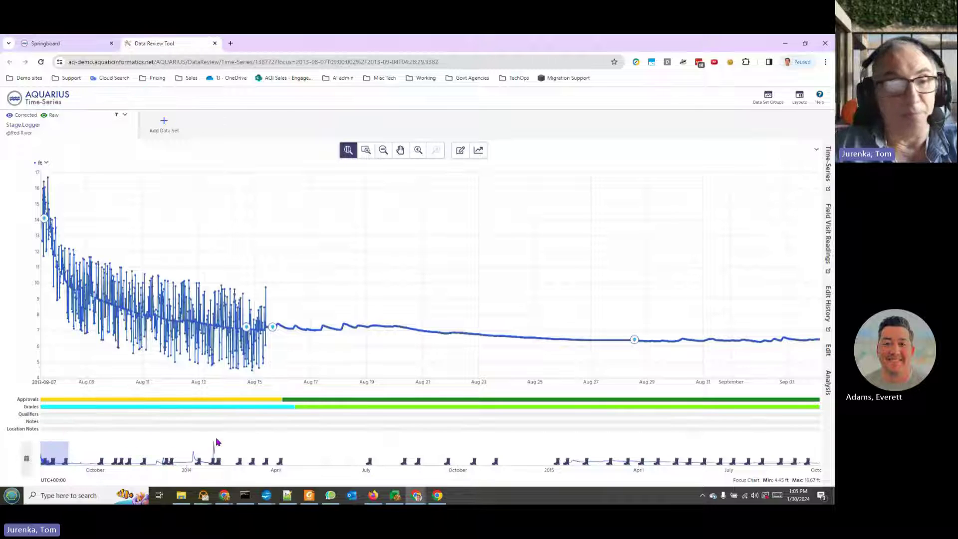
{"action": "mouse_move", "coordinate": [272, 327]}
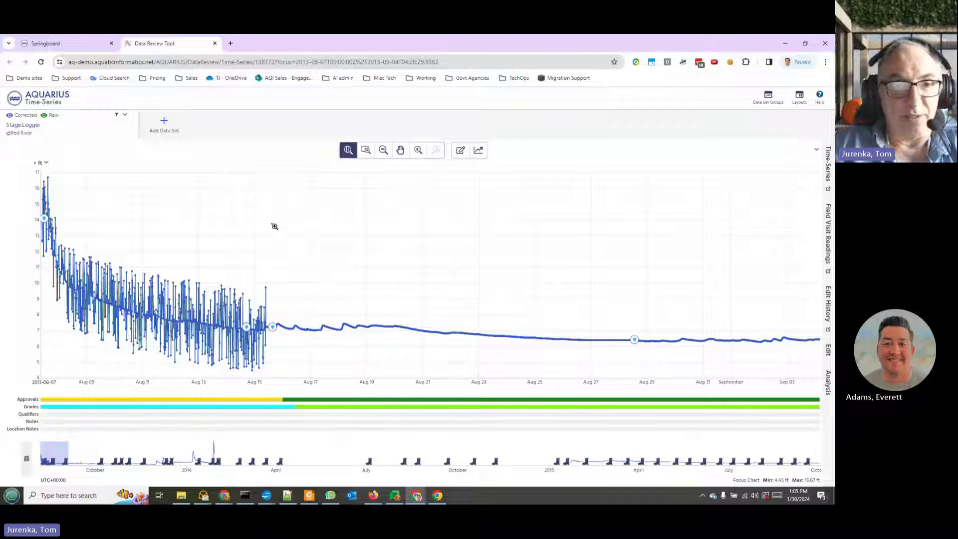
{"action": "mouse_move", "coordinate": [279, 226]}
{"action": "left_mouse_down"}
{"action": "mouse_move", "coordinate": [124, 205]}
{"action": "mouse_move", "coordinate": [40, 214]}
{"action": "left_mouse_up"}
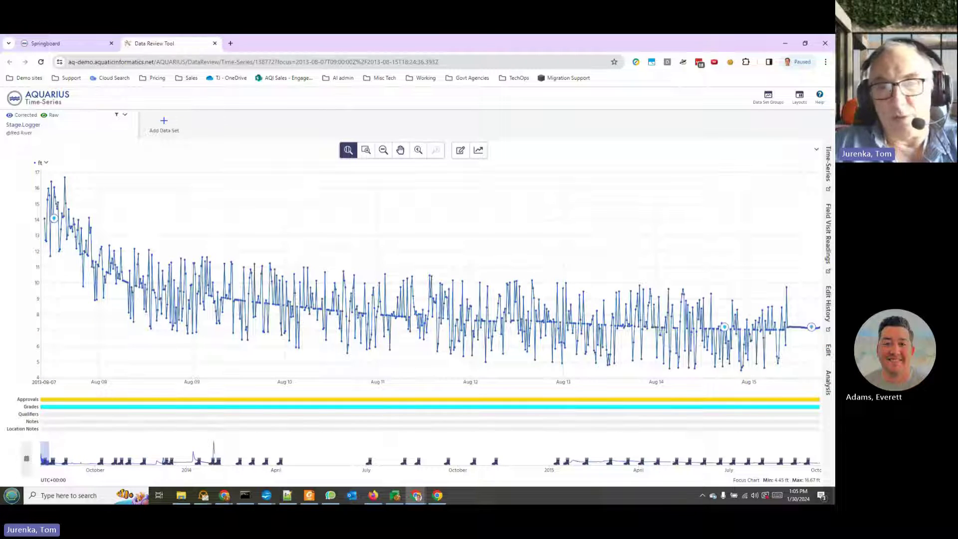
{"action": "left_click", "coordinate": [461, 150]}
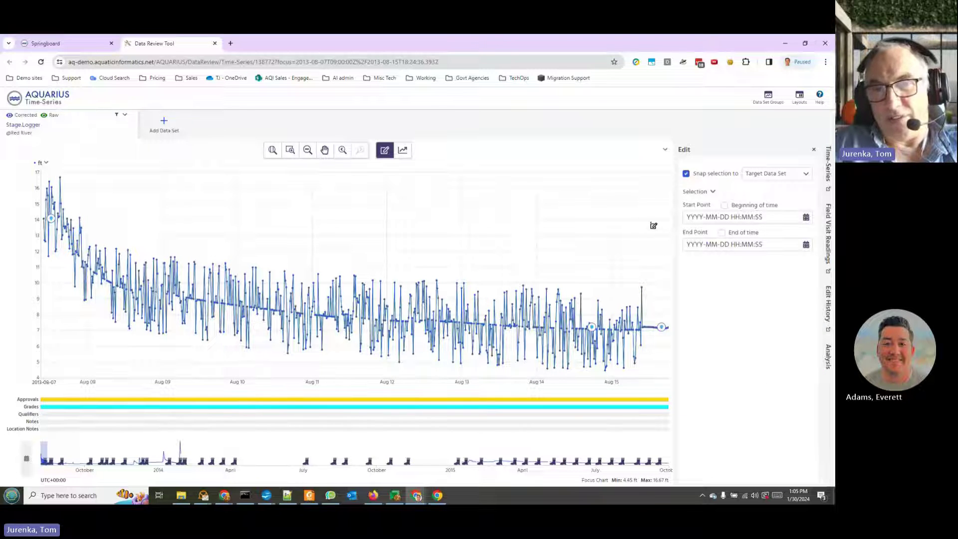
{"action": "left_click_drag", "start_coordinate": [651, 225], "coordinate": [42, 219]}
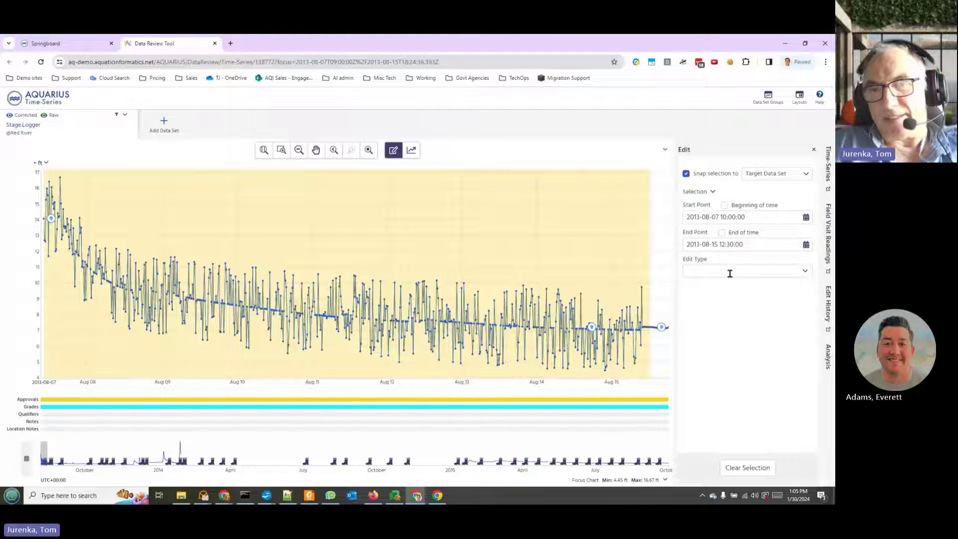
Step: Choose Override from the Edit Type list for the selected period
{"action": "left_click", "coordinate": [806, 273]}
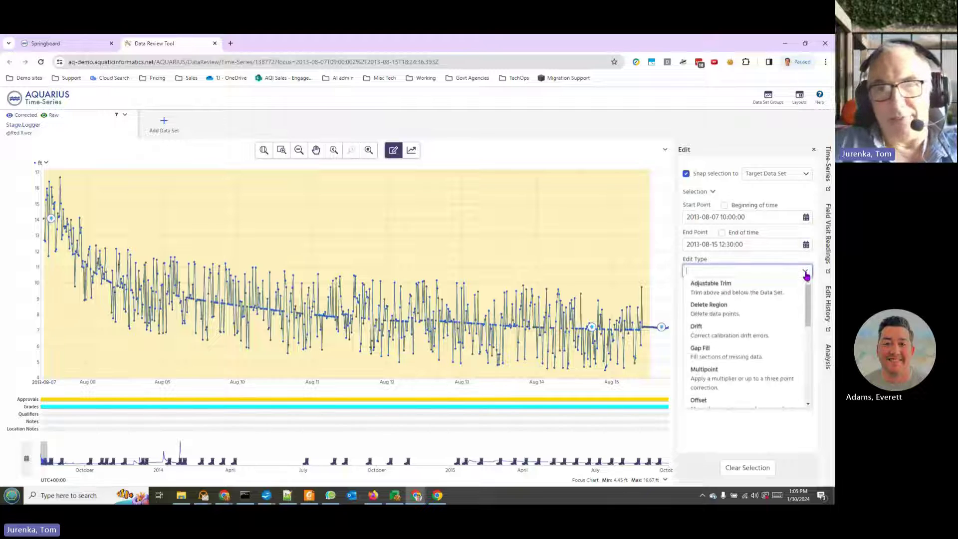
{"action": "scroll", "coordinate": [810, 325], "scroll_direction": "down", "scroll_amount": 1}
{"action": "left_click_drag", "start_coordinate": [812, 325], "coordinate": [815, 298]}
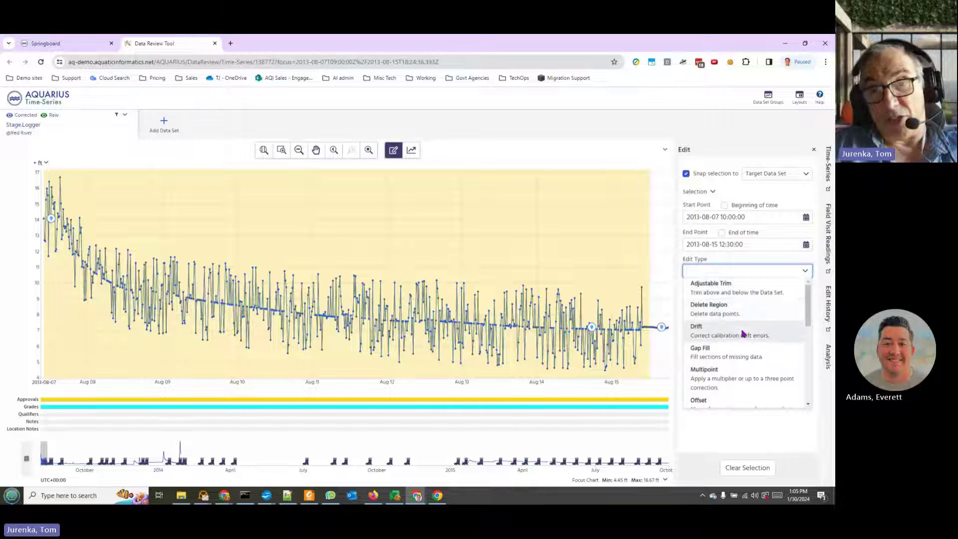
{"action": "scroll", "coordinate": [746, 359], "scroll_direction": "down", "scroll_amount": 3}
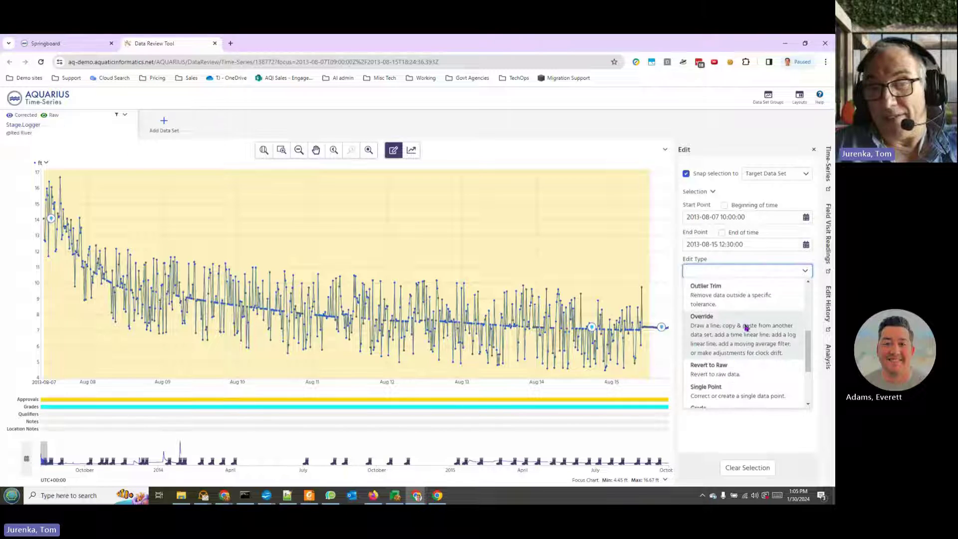
{"action": "scroll", "coordinate": [742, 372], "scroll_direction": "down", "scroll_amount": 1}
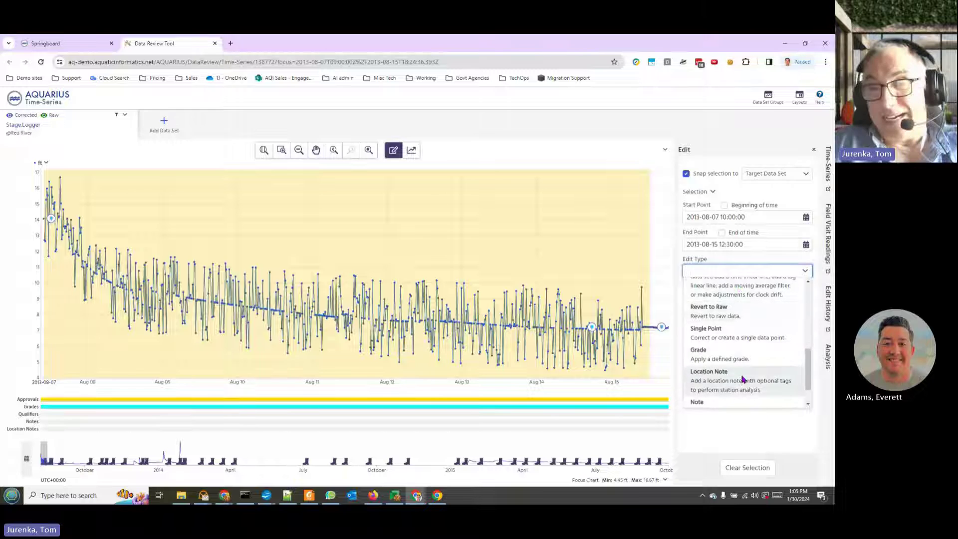
{"action": "scroll", "coordinate": [749, 377], "scroll_direction": "up", "scroll_amount": 2}
{"action": "left_click", "coordinate": [746, 338]}
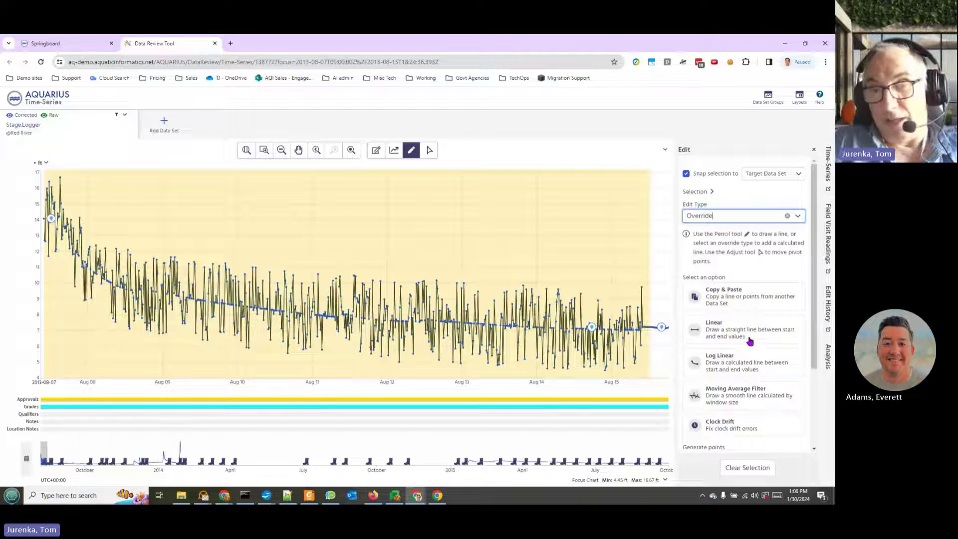
Step: Add a Moving Average Filter line with window size 15 and 50 iterations
{"action": "left_click", "coordinate": [736, 398]}
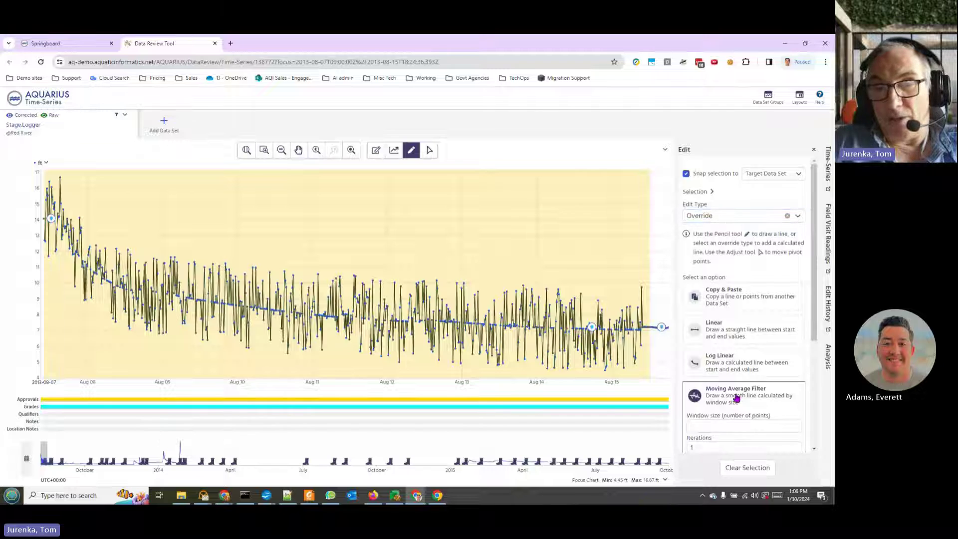
{"action": "scroll", "coordinate": [736, 398], "scroll_direction": "down", "scroll_amount": 2}
{"action": "left_click", "coordinate": [712, 337]}
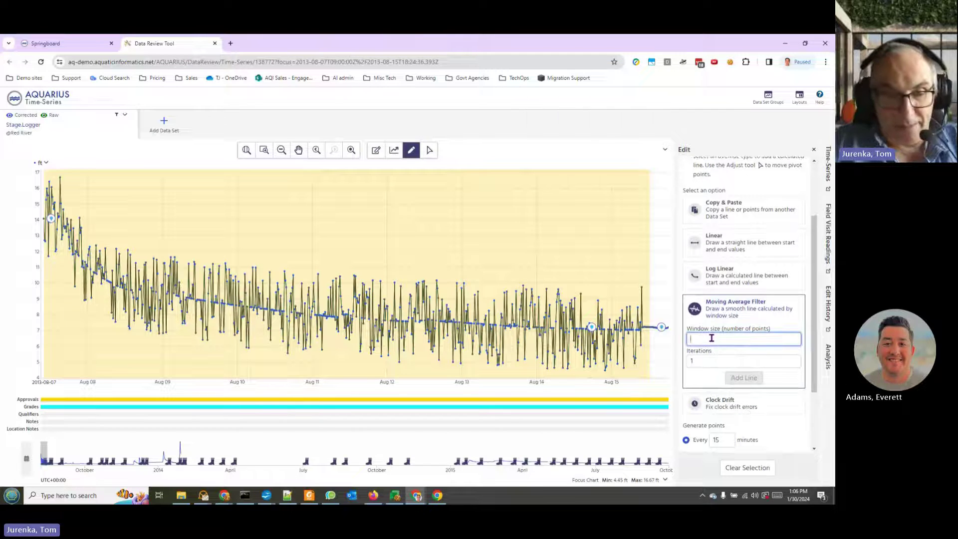
{"action": "type", "text": "15"}
{"action": "key", "text": "Tab"}
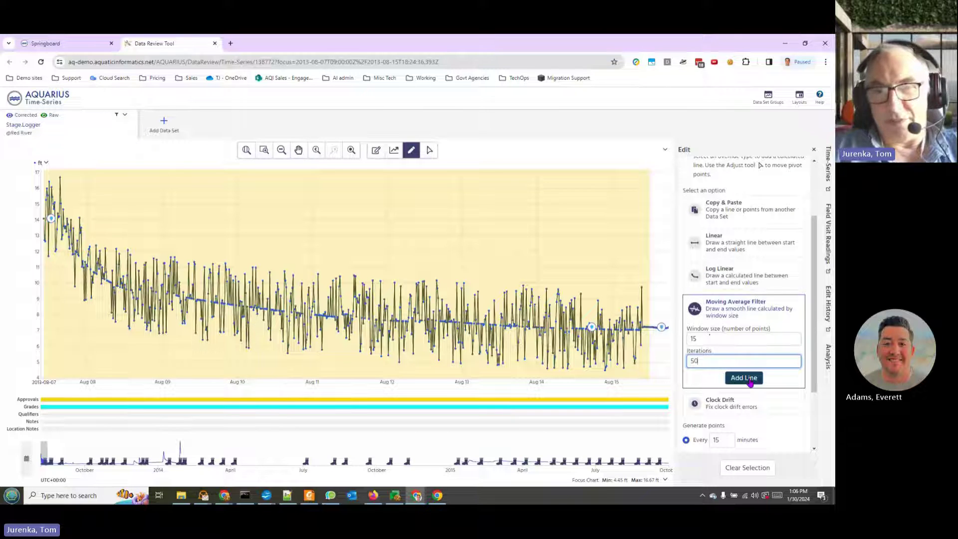
{"action": "left_click", "coordinate": [750, 381]}
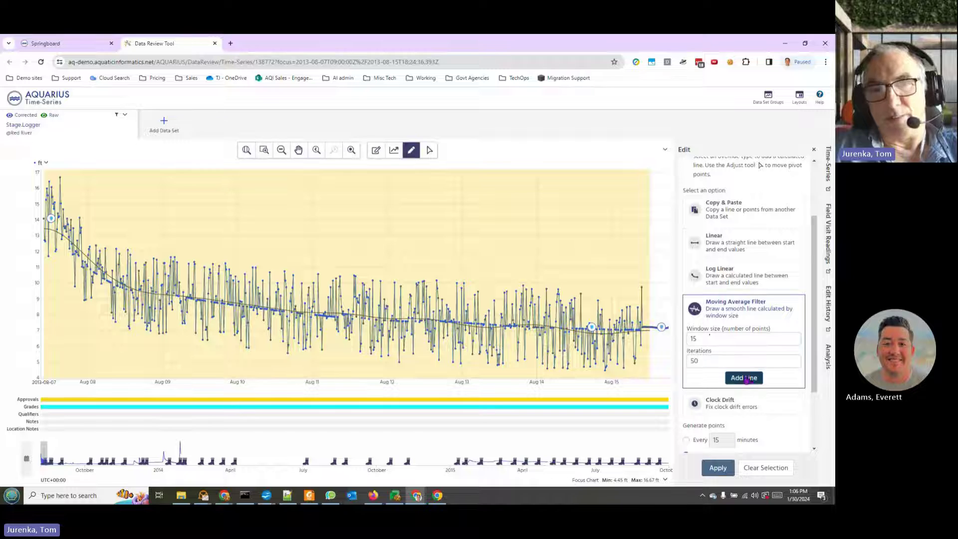
Step: Raise the line's start to 15 ft, drop the Aug 08 point to 11 ft, and apply the override
{"action": "left_click", "coordinate": [429, 150]}
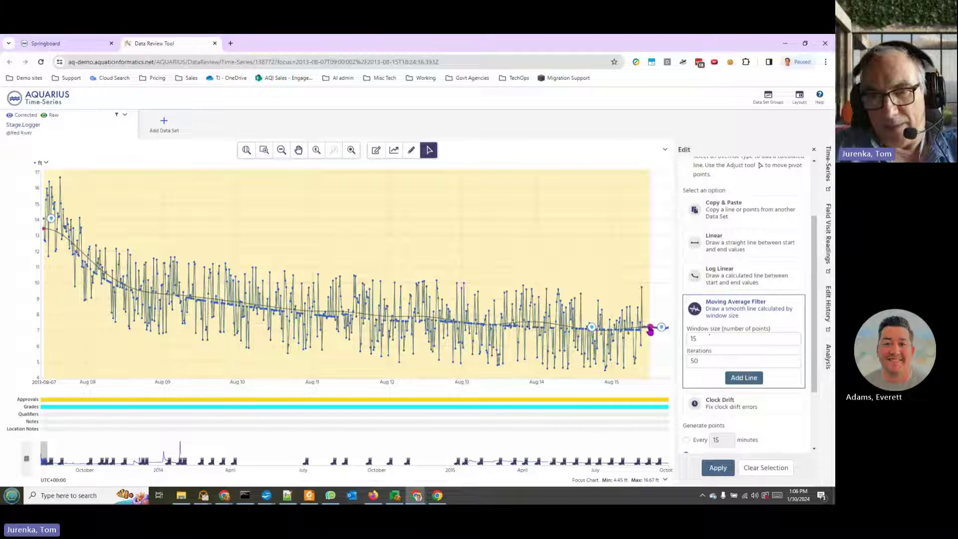
{"action": "left_click", "coordinate": [650, 329]}
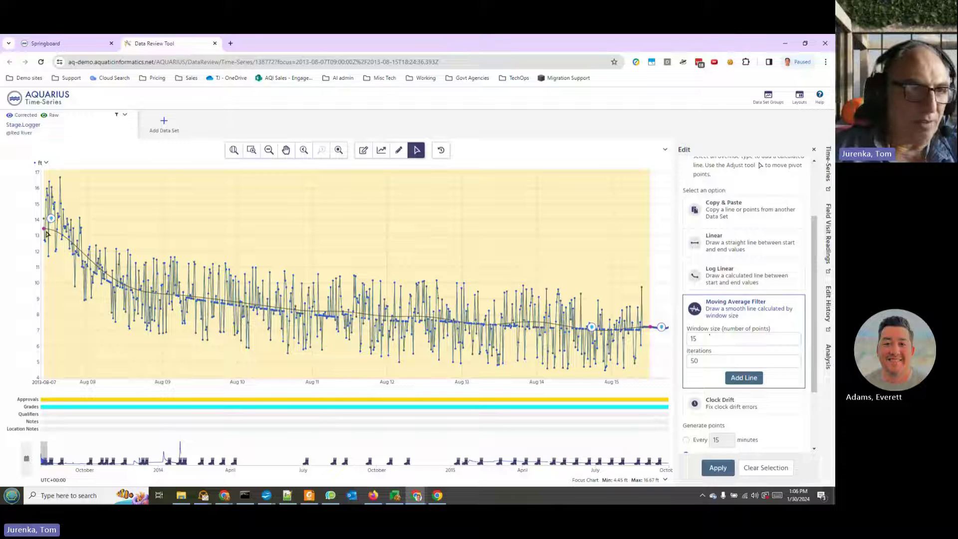
{"action": "left_click_drag", "start_coordinate": [45, 230], "coordinate": [44, 204]}
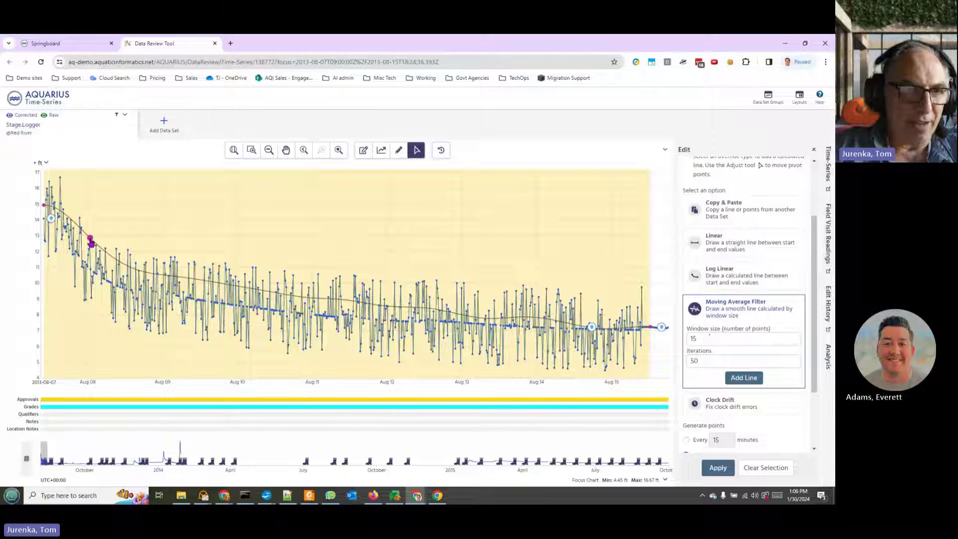
{"action": "left_click_drag", "start_coordinate": [92, 243], "coordinate": [92, 270]}
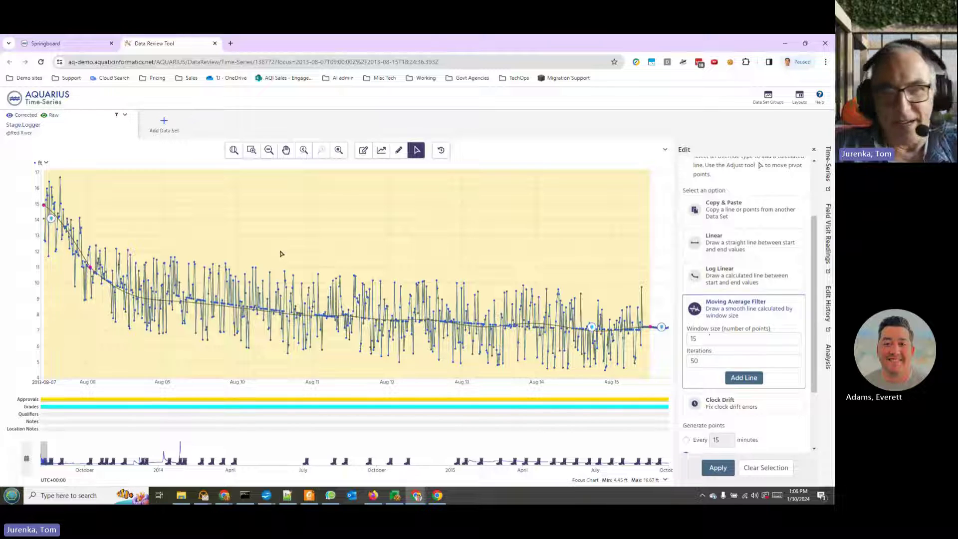
{"action": "left_click", "coordinate": [718, 468]}
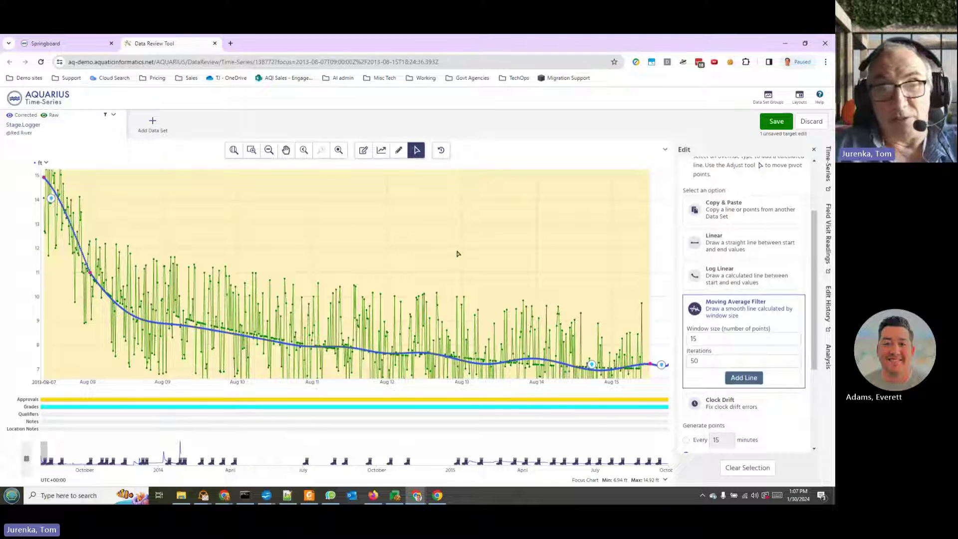
{"action": "left_click", "coordinate": [45, 117]}
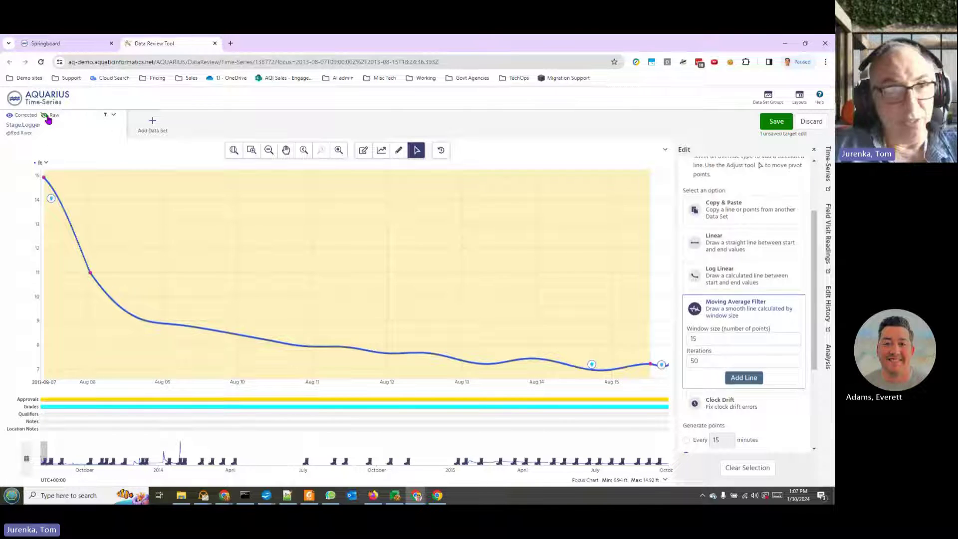
{"action": "left_click", "coordinate": [44, 116]}
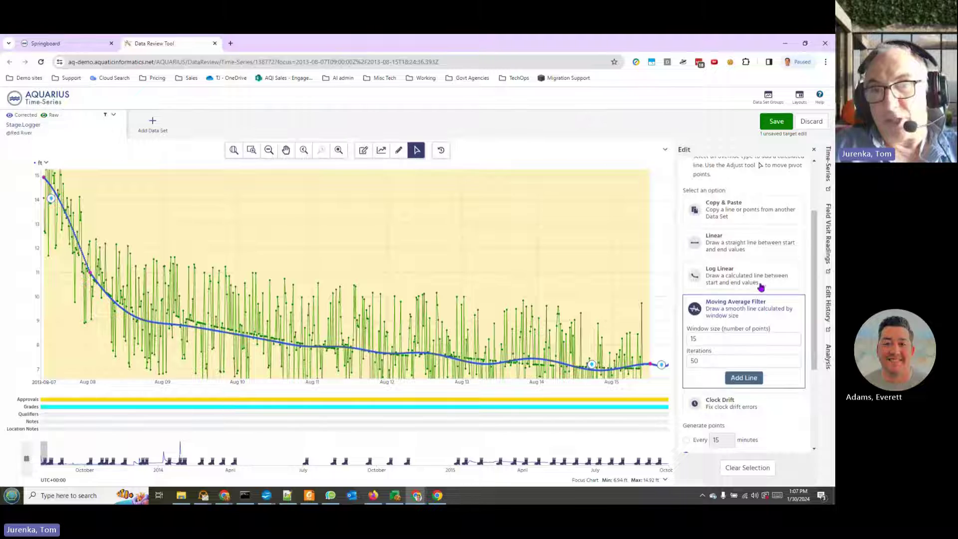
Step: Apply grade 77 - Estimation with the comment 'fix data flutter' to the smoothed period
{"action": "scroll", "coordinate": [784, 228], "scroll_direction": "up", "scroll_amount": 3}
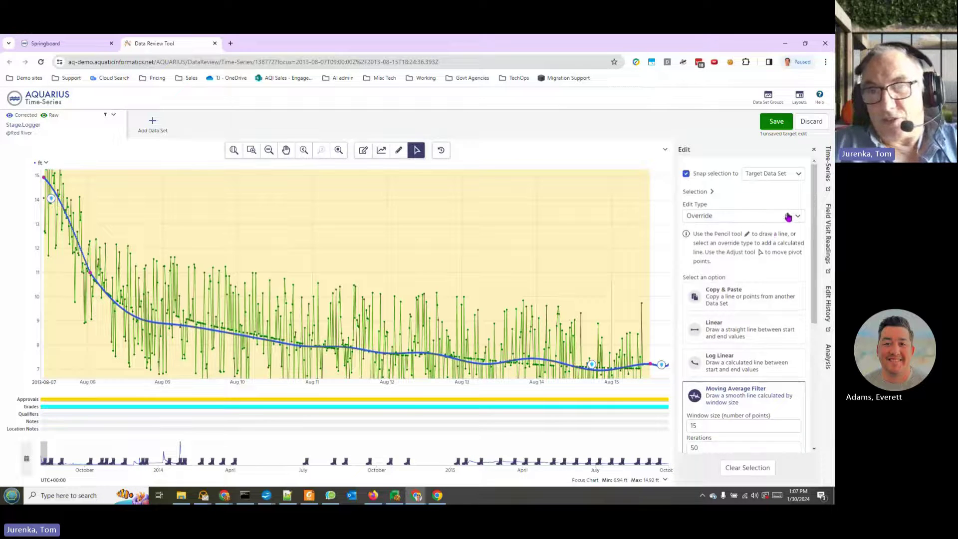
{"action": "left_click", "coordinate": [788, 216]}
{"action": "type", "text": "gr"}
{"action": "key", "text": "Return"}
{"action": "left_click", "coordinate": [797, 245]}
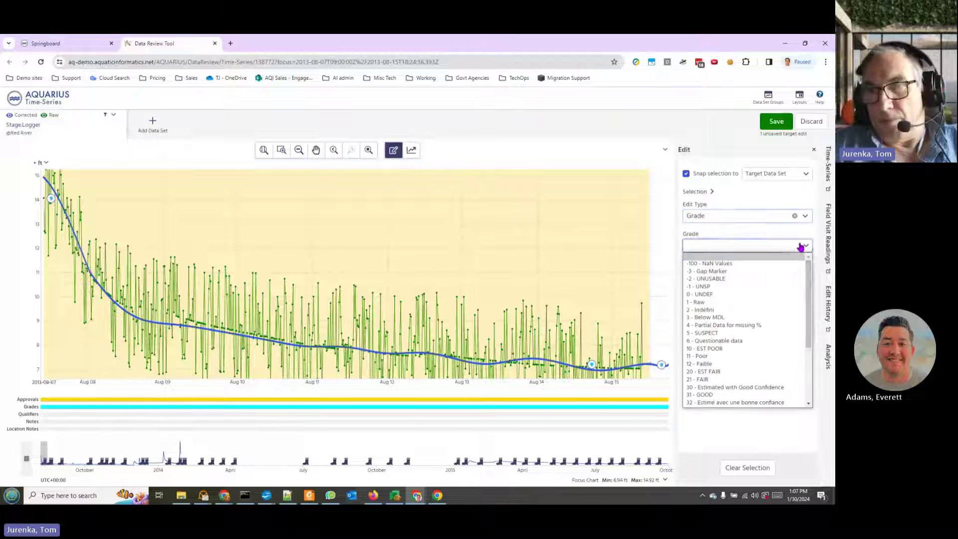
{"action": "scroll", "coordinate": [788, 348], "scroll_direction": "down", "scroll_amount": 3}
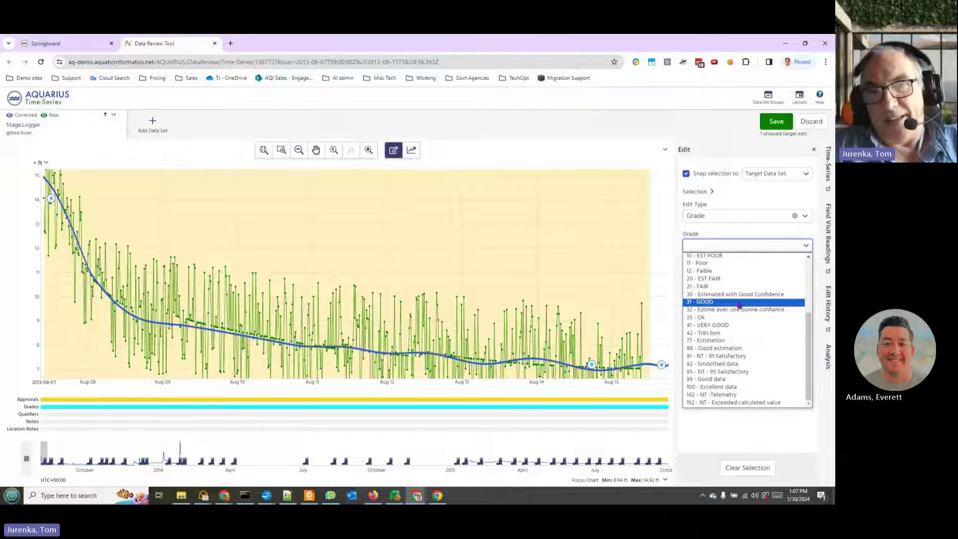
{"action": "left_click", "coordinate": [743, 340]}
{"action": "left_click", "coordinate": [722, 277]}
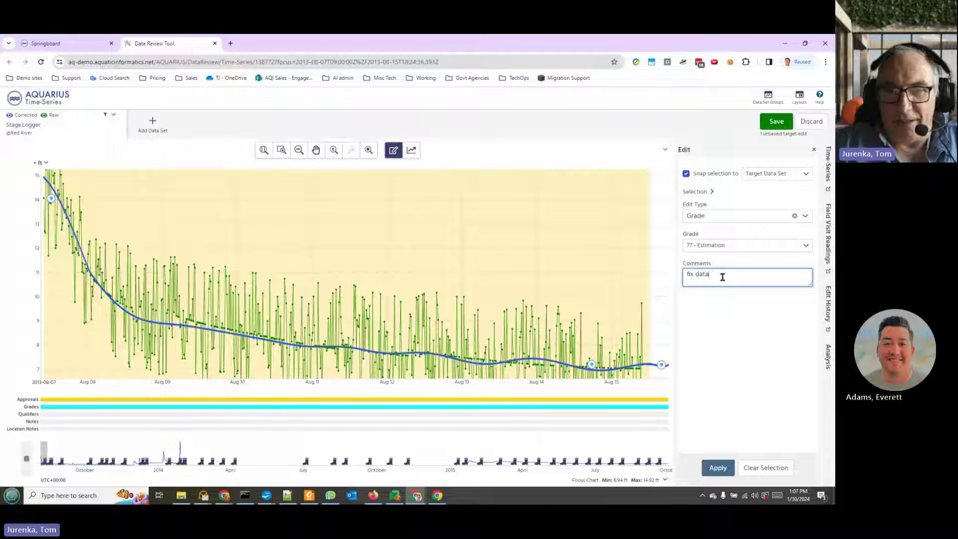
{"action": "type", "text": "fix data flutter"}
{"action": "left_click", "coordinate": [718, 467]}
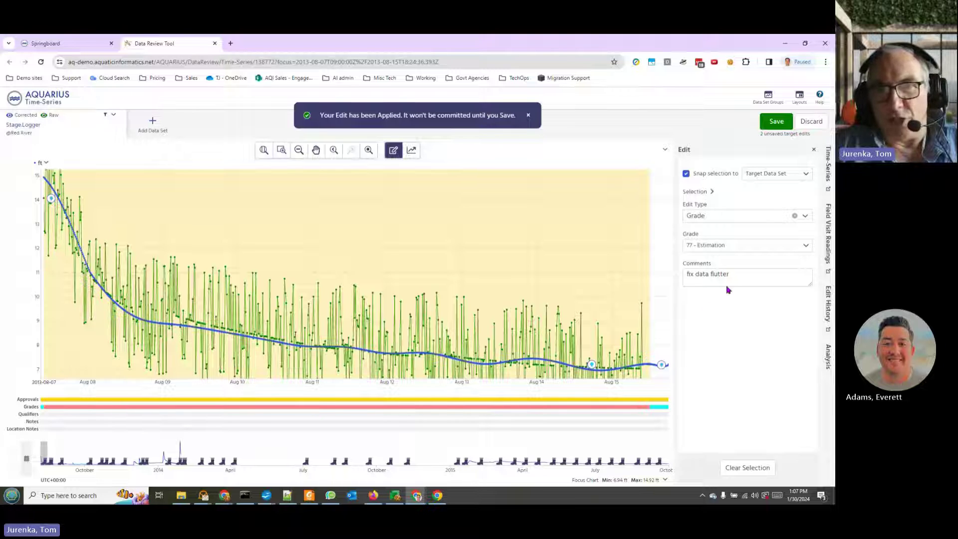
{"action": "left_click", "coordinate": [794, 216]}
Step: Apply the Equipment malfunction qualifier to the same August 2013 period
{"action": "type", "text": "qual"}
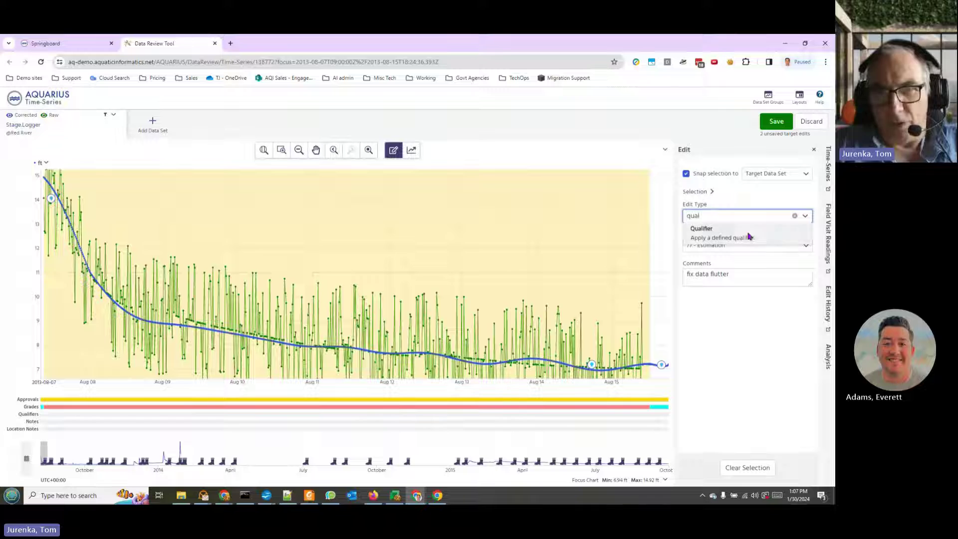
{"action": "left_click", "coordinate": [739, 237]}
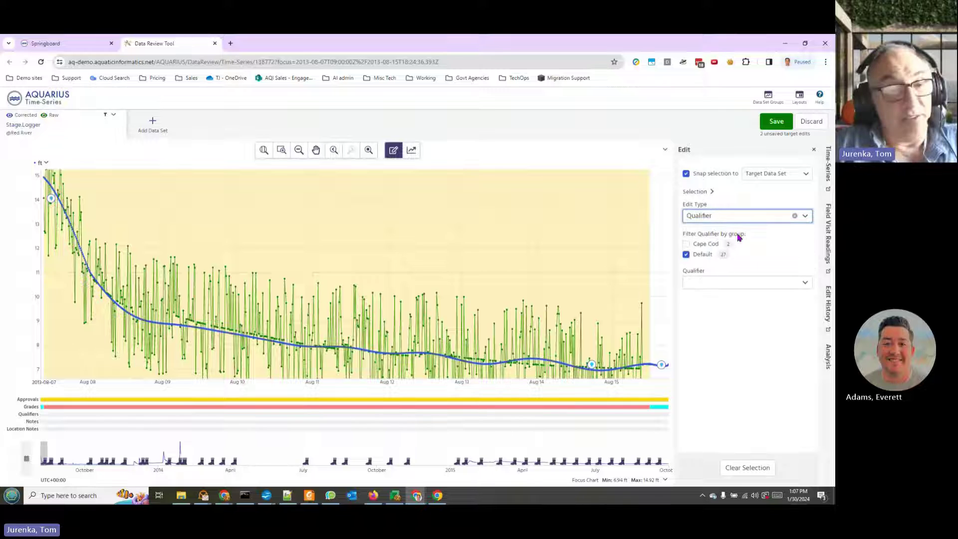
{"action": "left_click", "coordinate": [803, 283]}
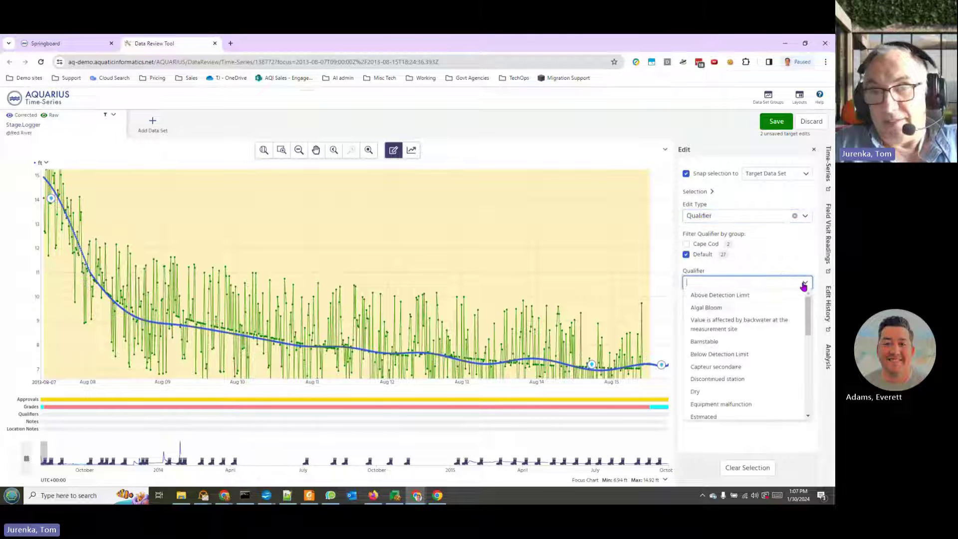
{"action": "scroll", "coordinate": [774, 320], "scroll_direction": "down", "scroll_amount": 1}
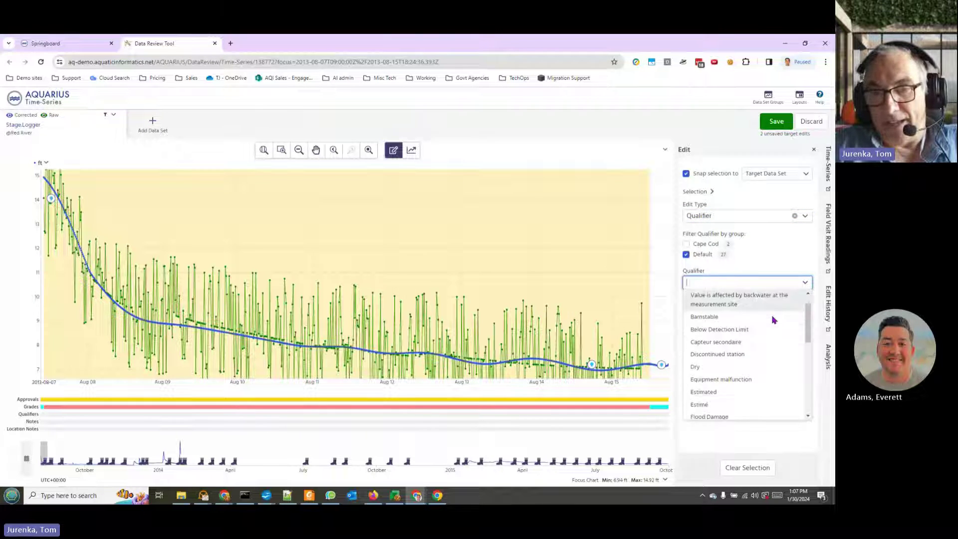
{"action": "scroll", "coordinate": [774, 320], "scroll_direction": "down", "scroll_amount": 1}
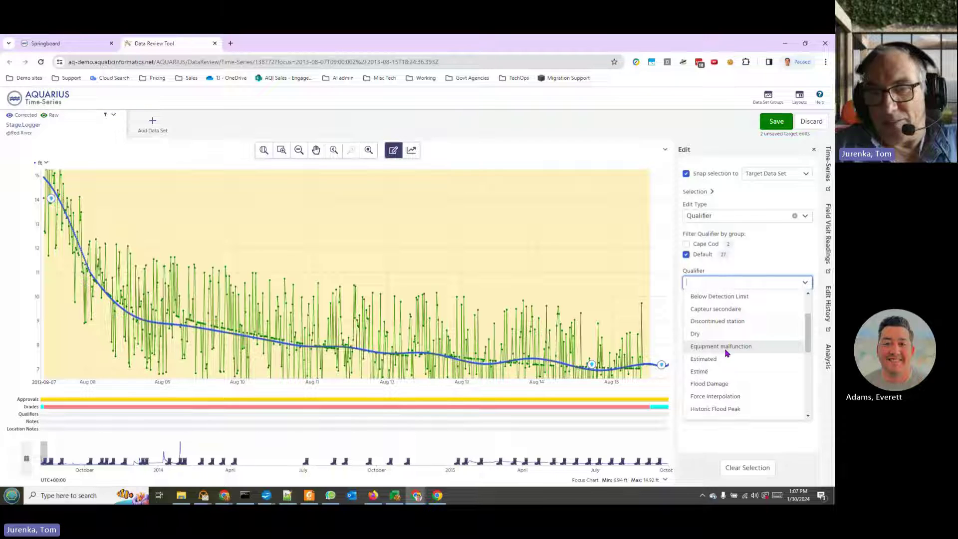
{"action": "left_click", "coordinate": [725, 348]}
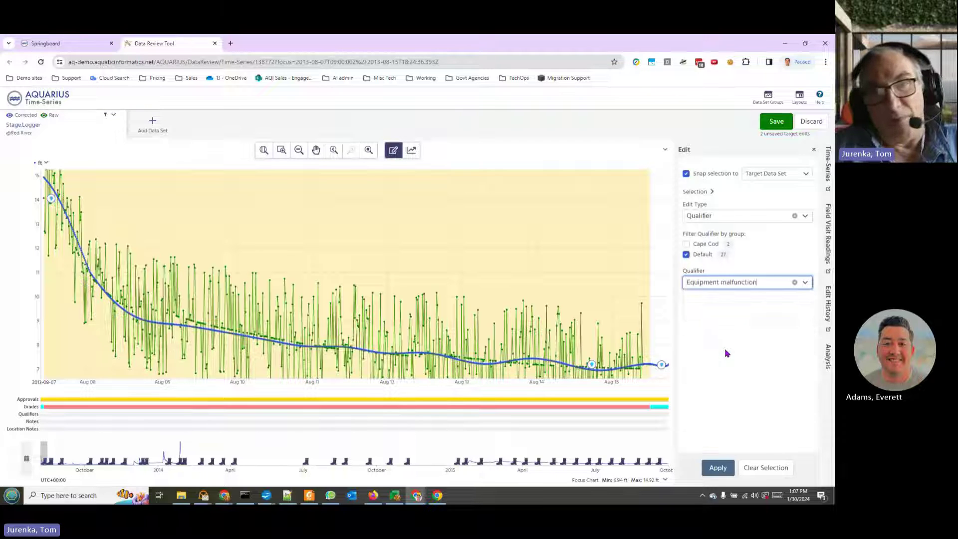
{"action": "left_click", "coordinate": [719, 469]}
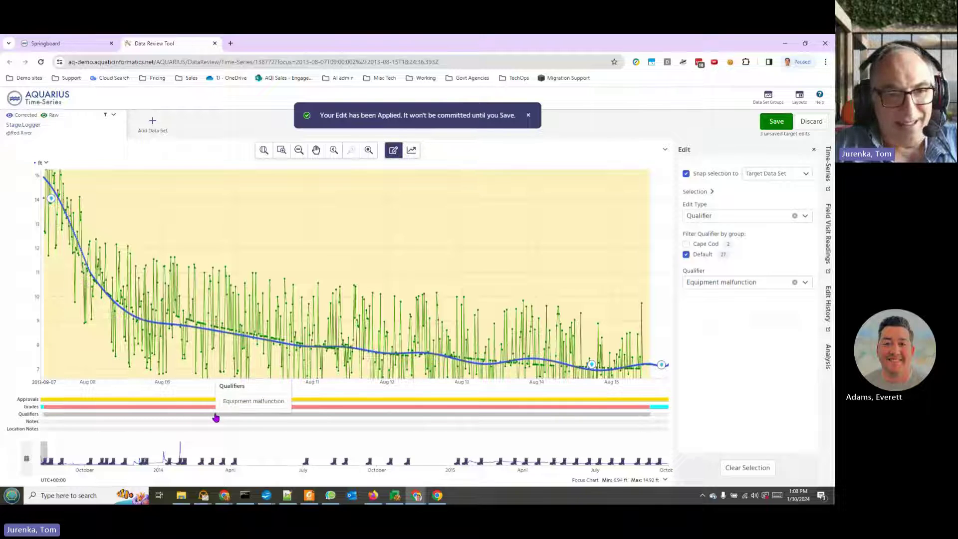
{"action": "left_click", "coordinate": [826, 316]}
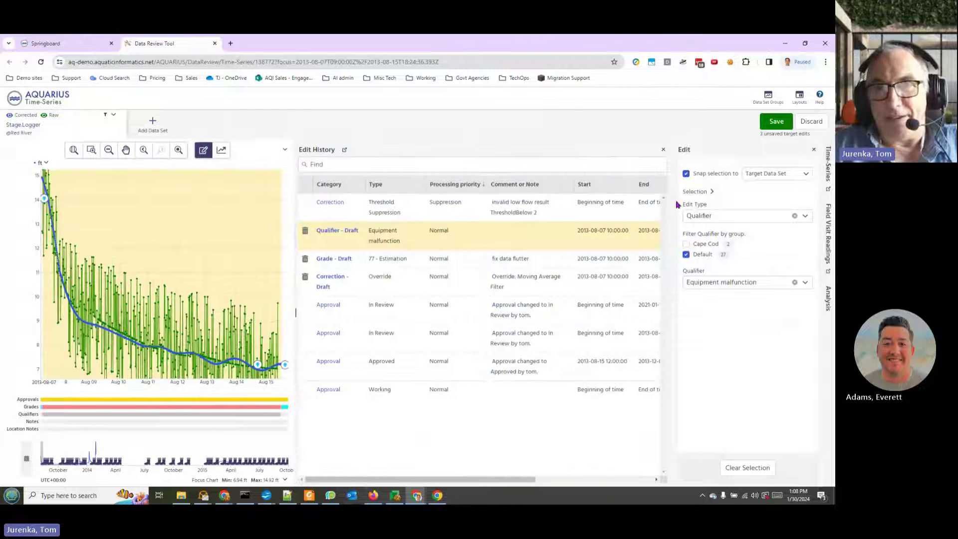
Step: Resize the edit history table beside the chart and commit the three draft edits
{"action": "left_click", "coordinate": [813, 149]}
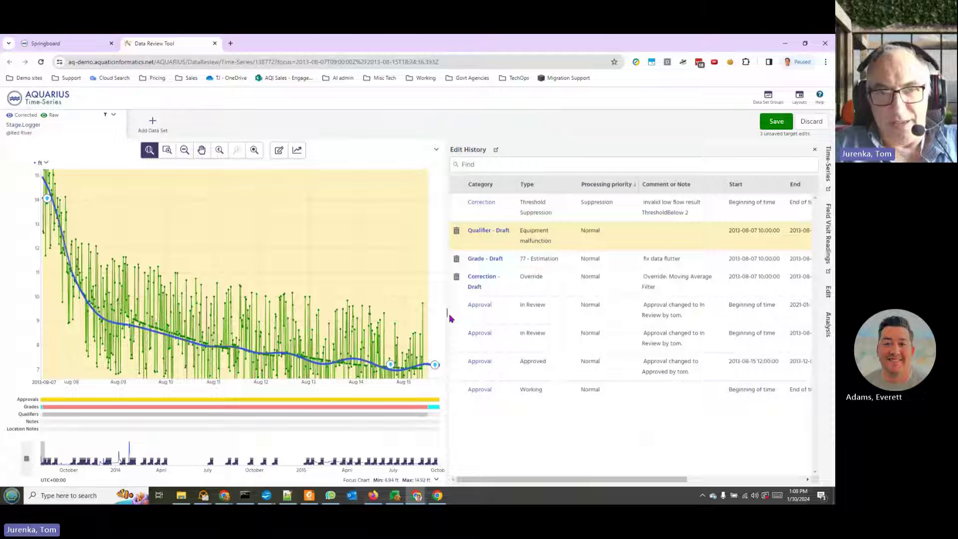
{"action": "left_click_drag", "start_coordinate": [446, 312], "coordinate": [370, 313]}
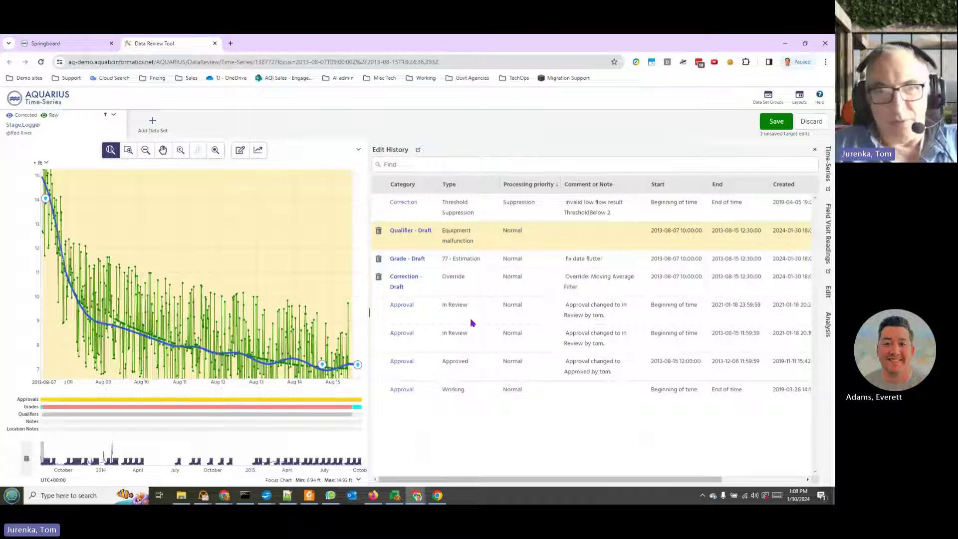
{"action": "left_click_drag", "start_coordinate": [369, 313], "coordinate": [309, 313]}
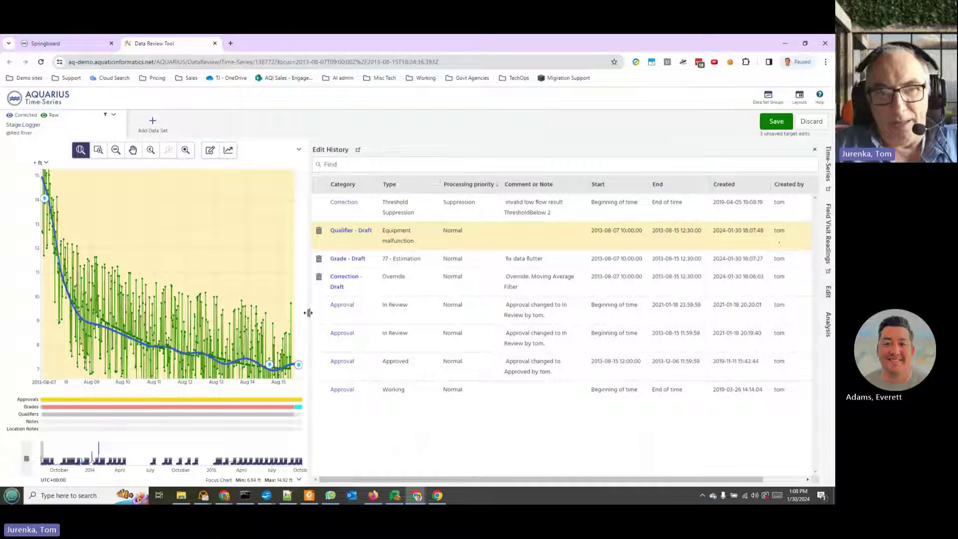
{"action": "left_click_drag", "start_coordinate": [309, 313], "coordinate": [520, 318]}
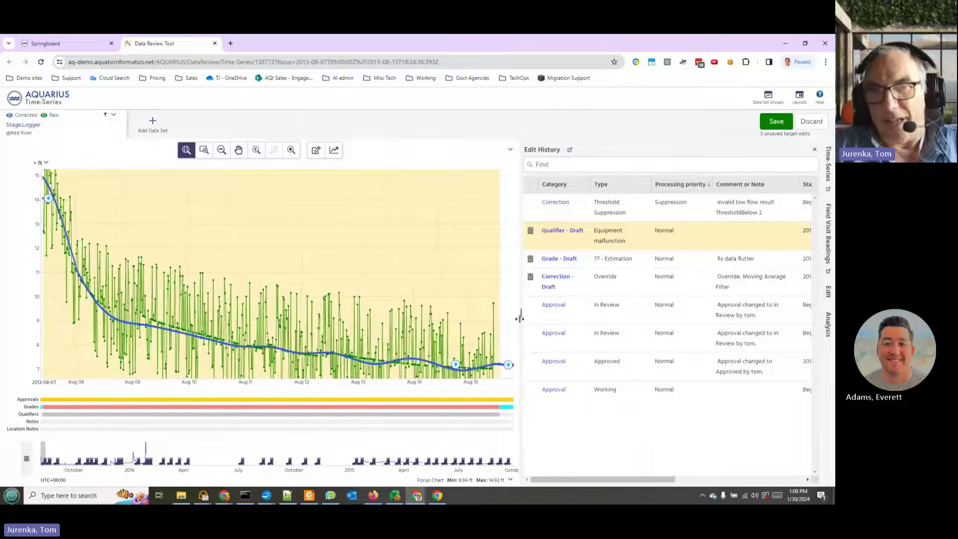
{"action": "left_click", "coordinate": [775, 123]}
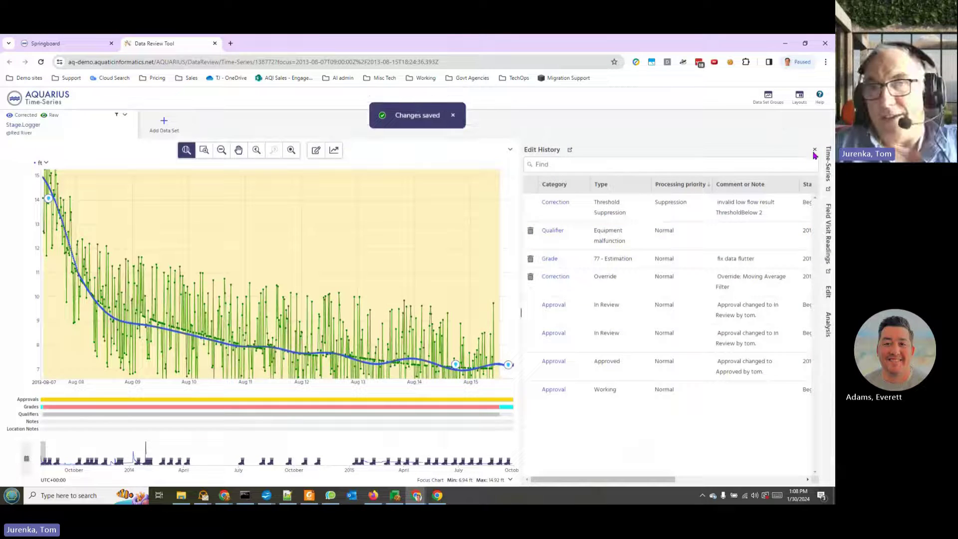
Step: Close the edit history, hide the raw series, and zoom the chart to 7–14 December 2013
{"action": "left_click", "coordinate": [814, 151]}
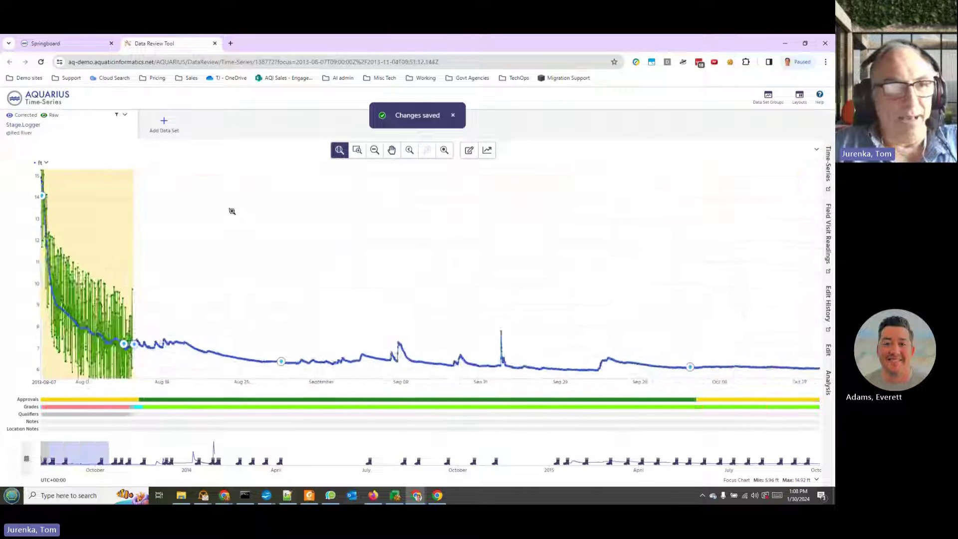
{"action": "left_click", "coordinate": [44, 115]}
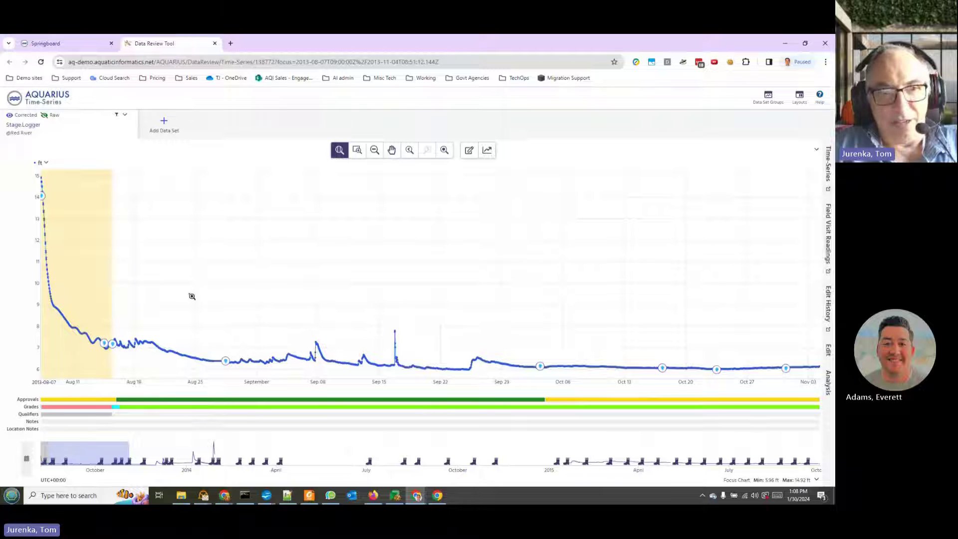
{"action": "left_click_drag", "start_coordinate": [287, 284], "coordinate": [346, 284]}
{"action": "scroll", "coordinate": [282, 294], "scroll_direction": "down", "scroll_amount": 5}
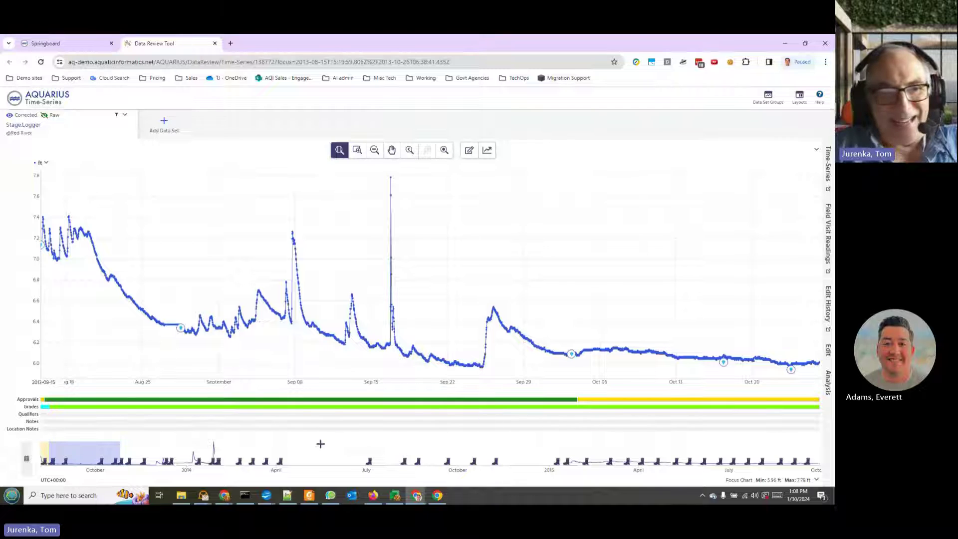
{"action": "left_click_drag", "start_coordinate": [113, 452], "coordinate": [186, 456]}
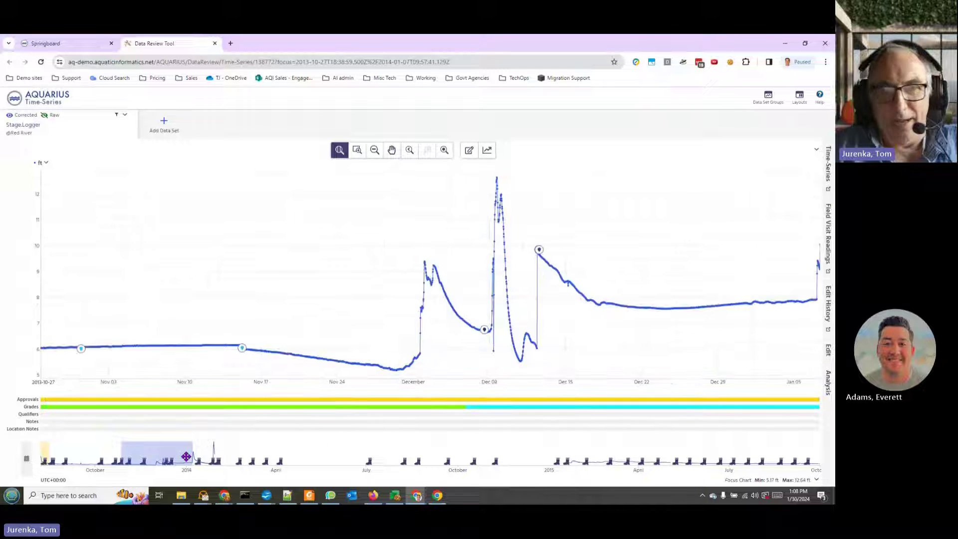
{"action": "left_click_drag", "start_coordinate": [490, 189], "coordinate": [557, 193]}
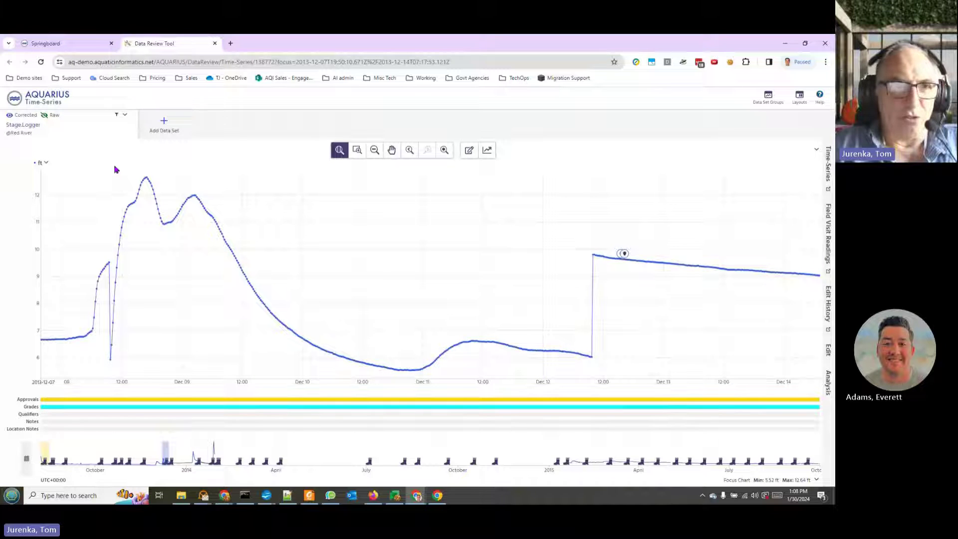
Step: Apply an Offset edit of 3.755362 ft to the 8–12 December 2013 stage values
{"action": "left_click", "coordinate": [468, 150]}
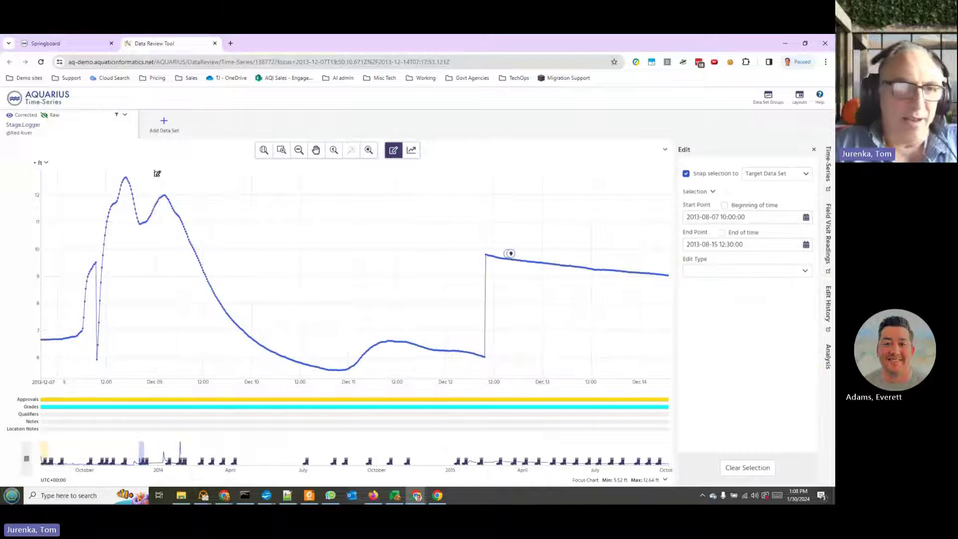
{"action": "left_click_drag", "start_coordinate": [100, 187], "coordinate": [488, 197]}
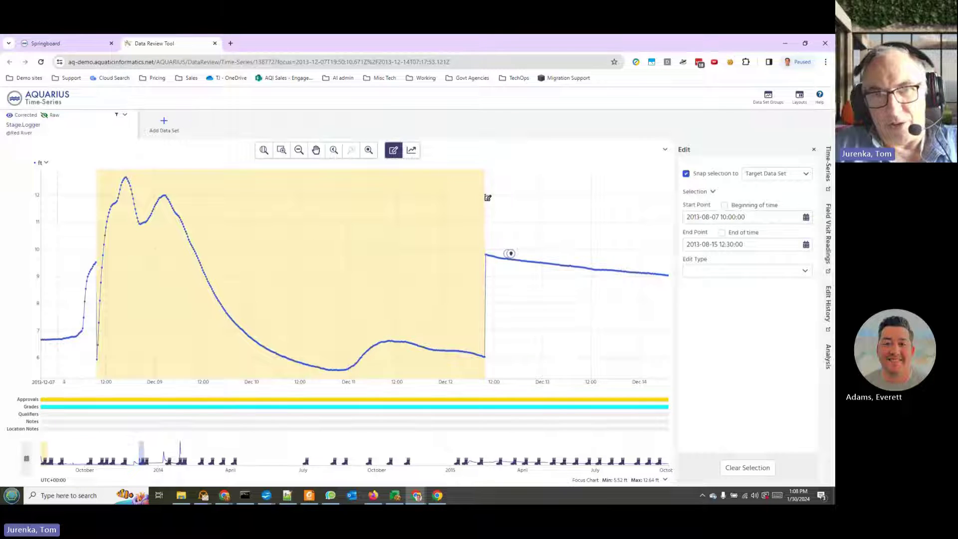
{"action": "left_click", "coordinate": [801, 272]}
{"action": "left_click", "coordinate": [724, 357]}
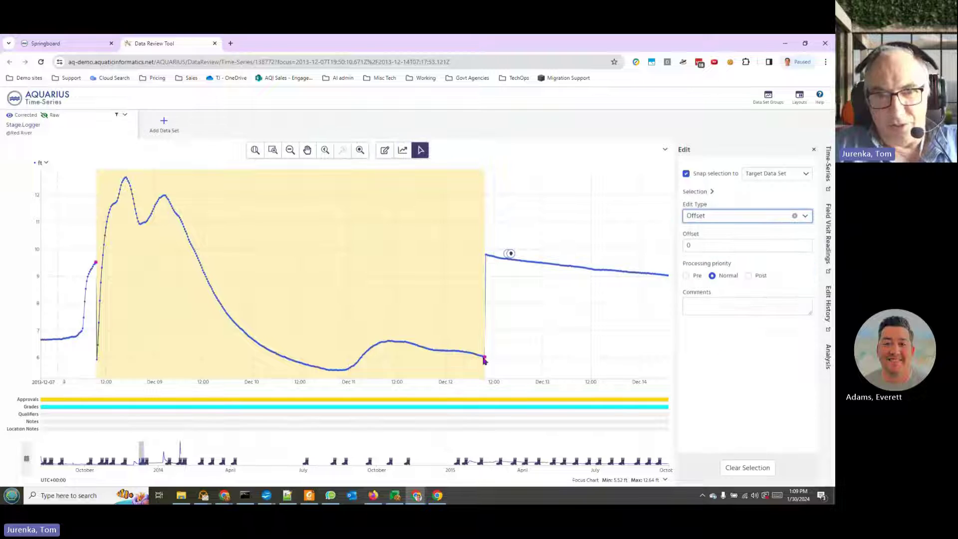
{"action": "left_click_drag", "start_coordinate": [487, 360], "coordinate": [487, 259]}
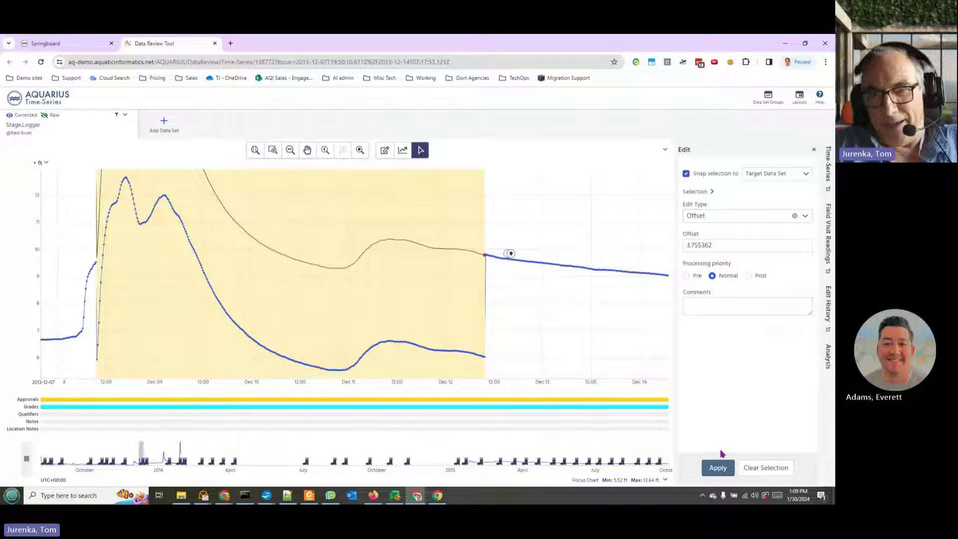
{"action": "left_click", "coordinate": [717, 467]}
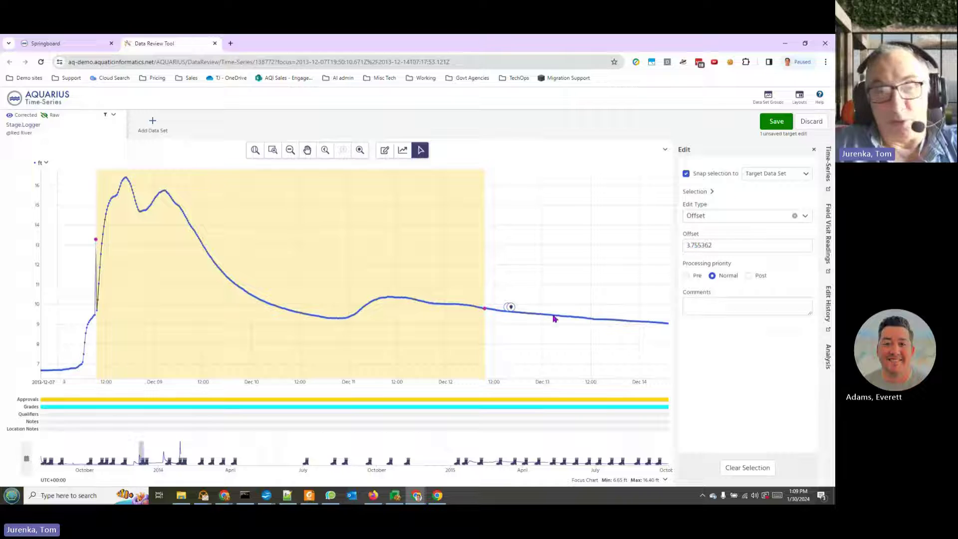
{"action": "scroll", "coordinate": [343, 373], "scroll_direction": "down", "scroll_amount": 5}
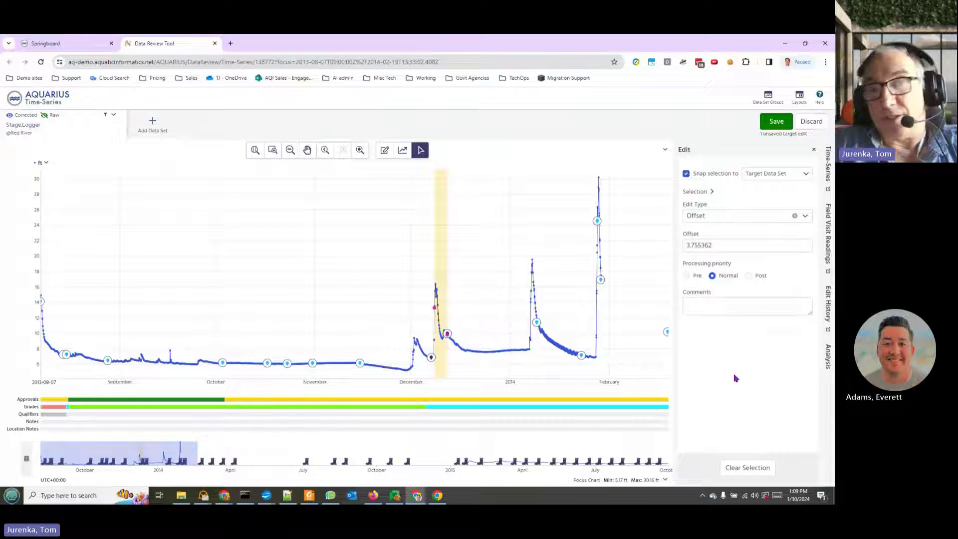
Step: Open the Edit History panel, showing the draft Offset correction at the top
{"action": "left_click", "coordinate": [829, 313]}
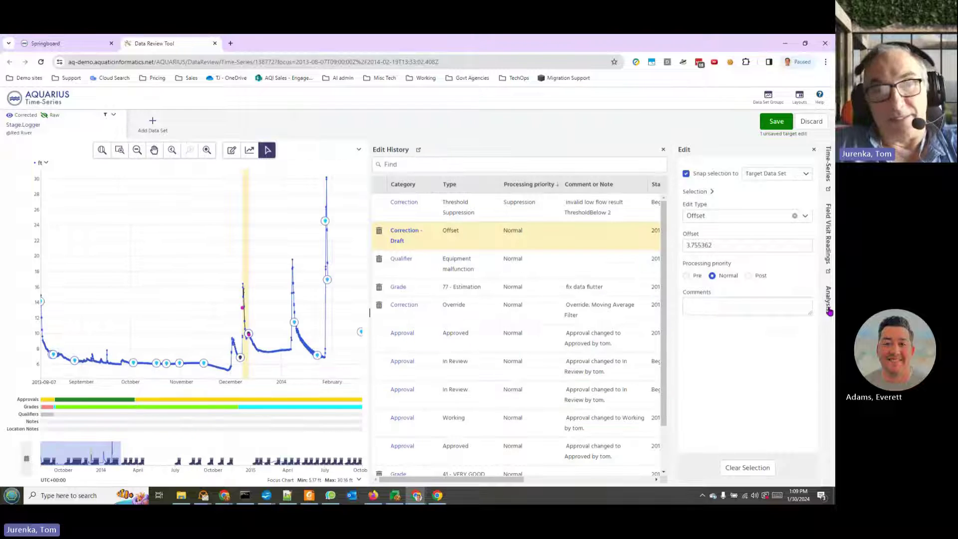